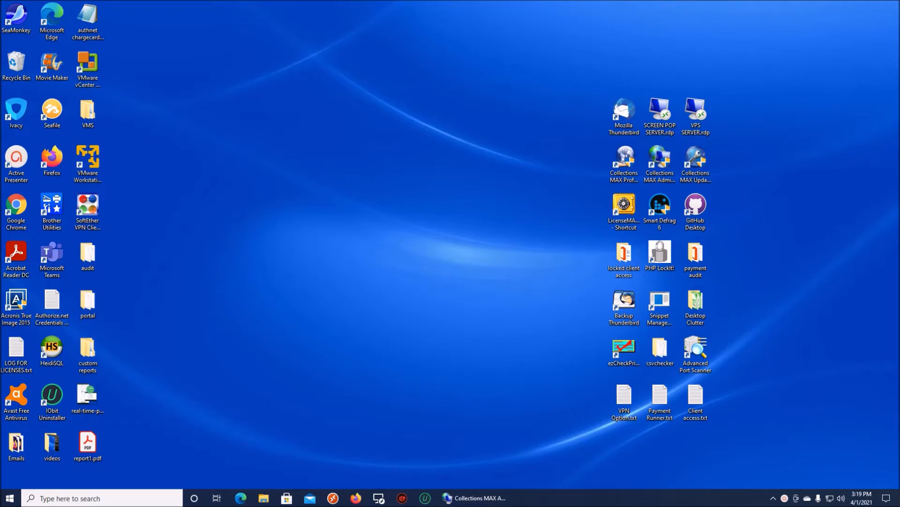
- Switch to Collections MAX Administrator and review the automatic payment disbursement settings, including the interest and fee rates and letter options
left_click(483, 503)
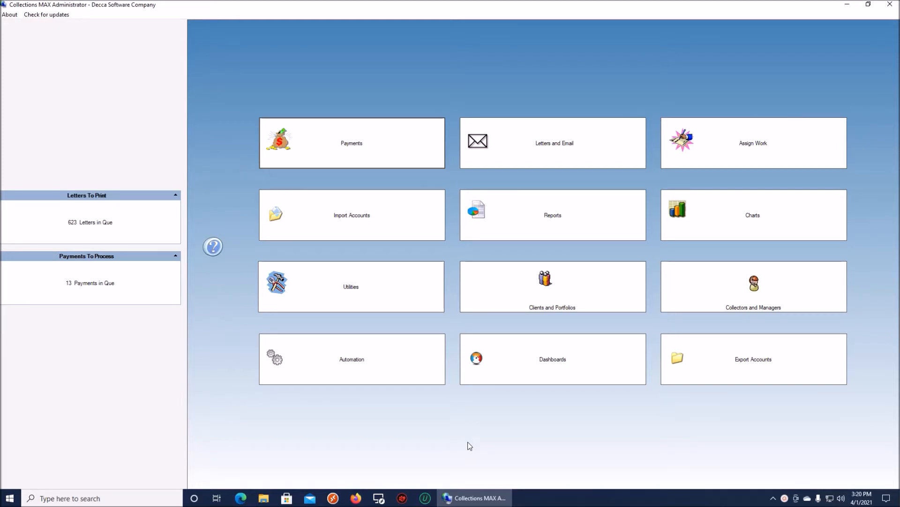
left_click(387, 292)
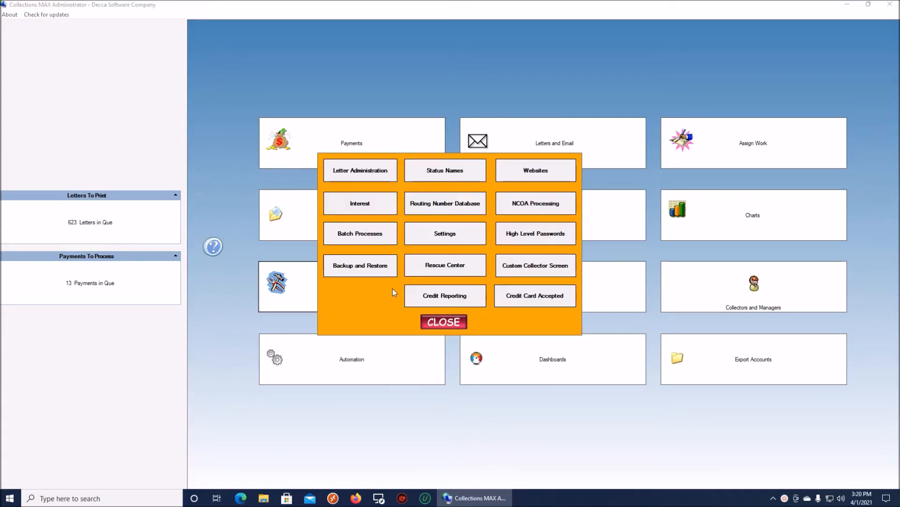
left_click(446, 235)
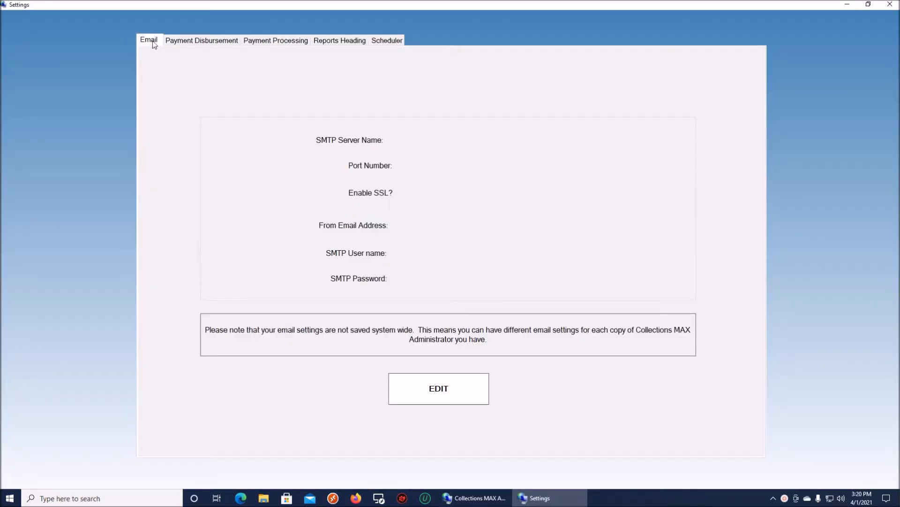
left_click(189, 45)
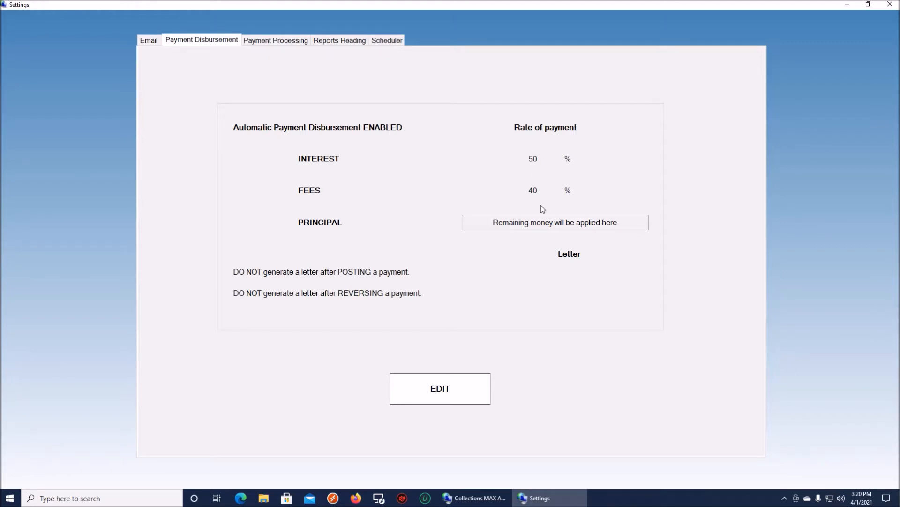
left_click(438, 386)
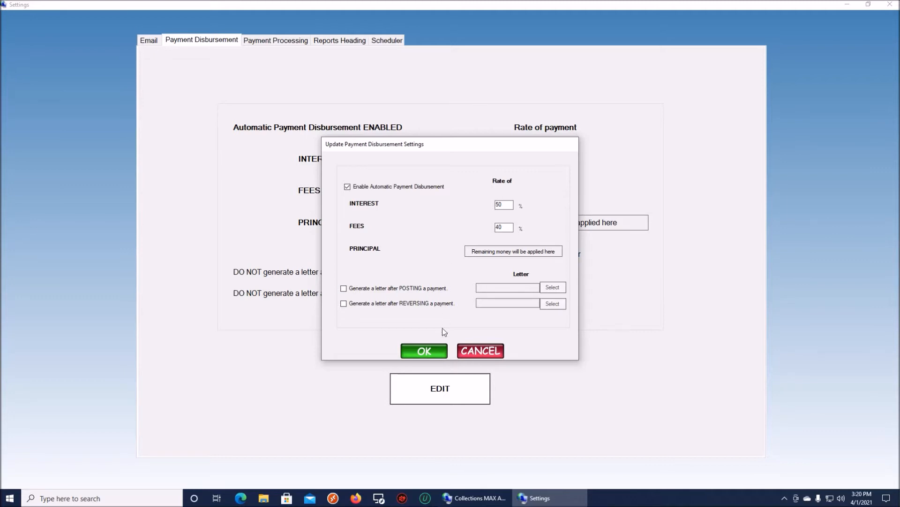
left_click(434, 351)
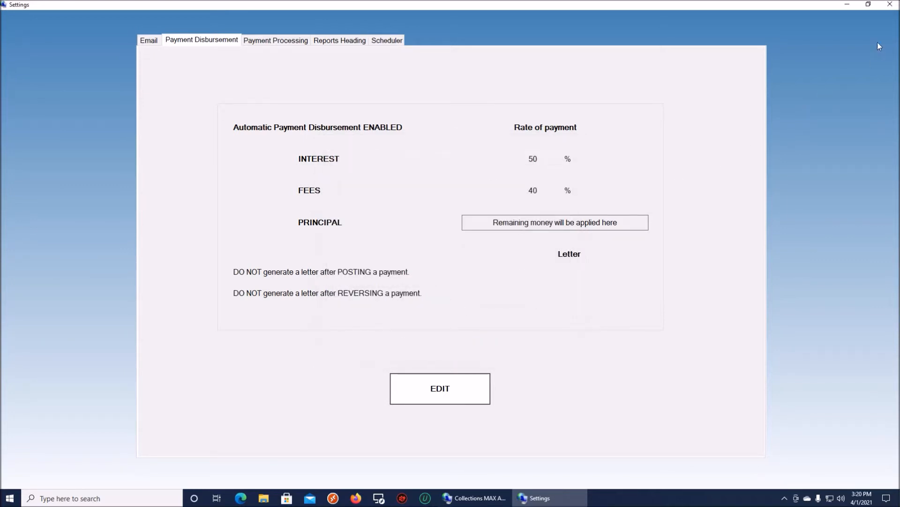
left_click(890, 5)
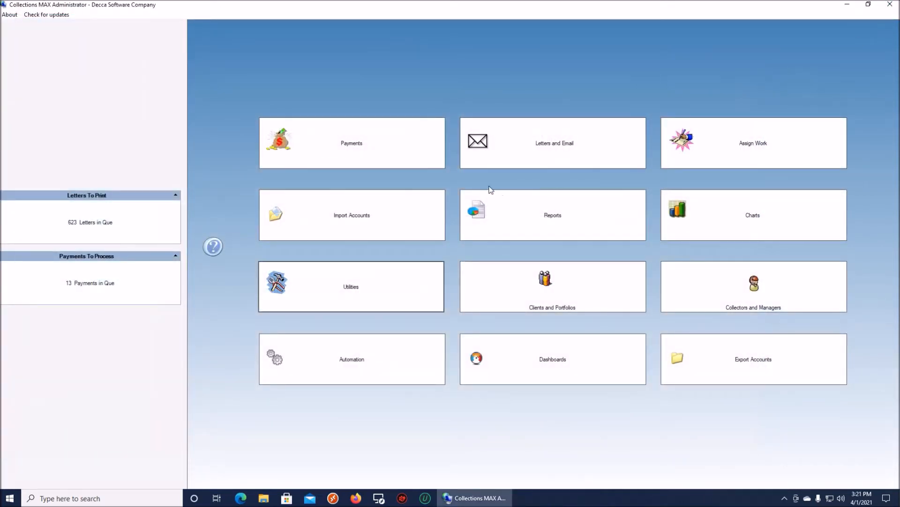
- Bring up the payments queue and examine the payment status options for the $7,800.00 personal check settlement
left_click(396, 143)
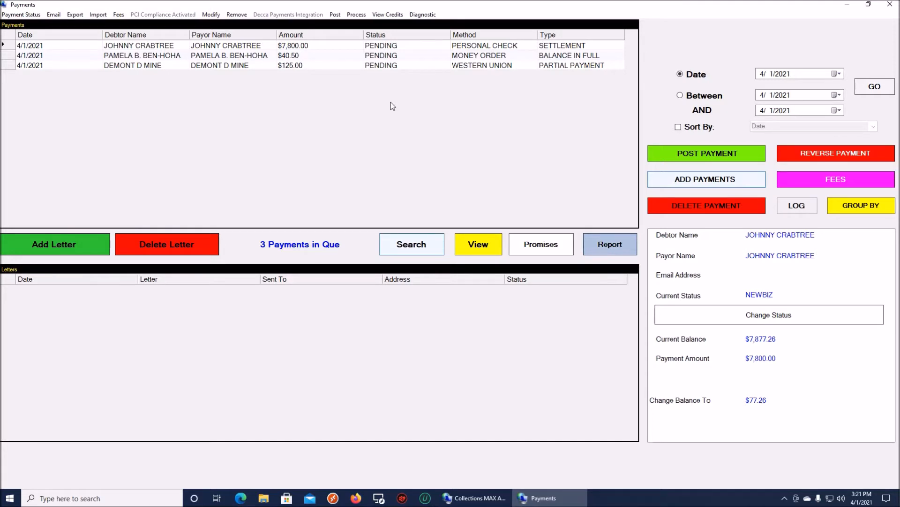
double_click(399, 45)
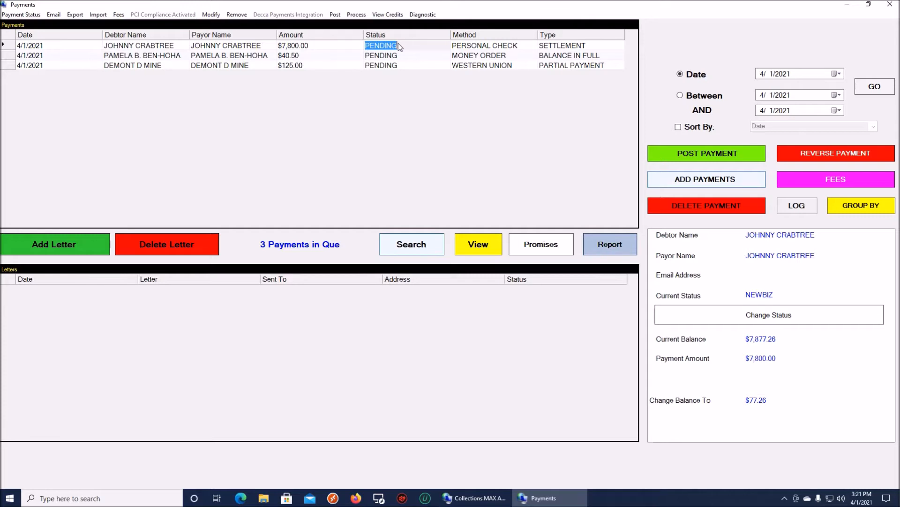
left_click(3, 45)
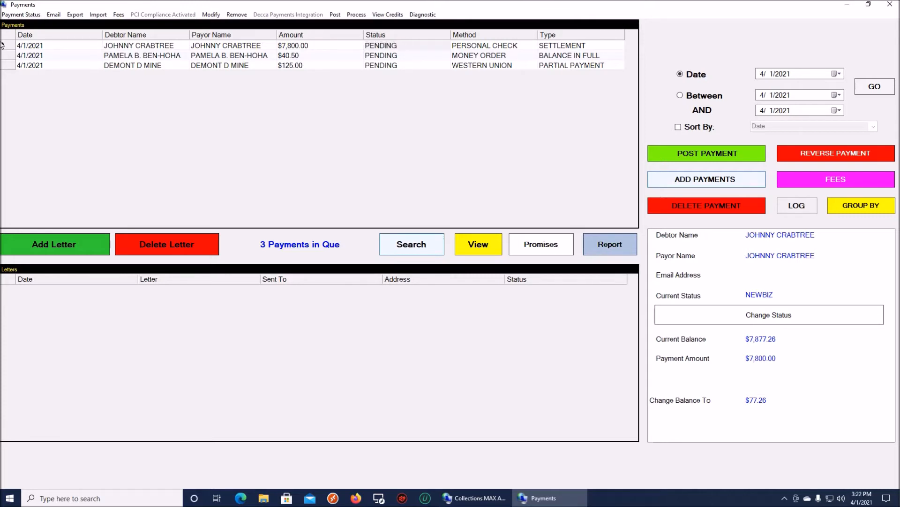
left_click(21, 14)
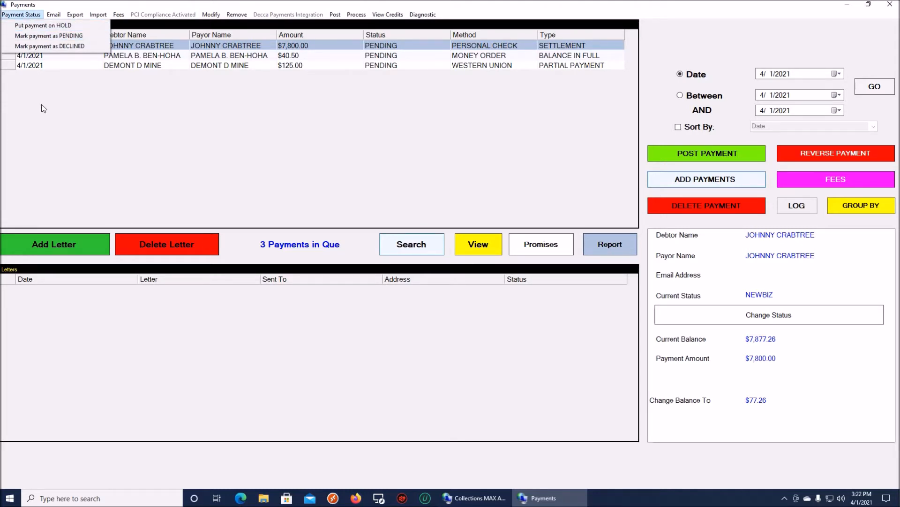
left_click(28, 26)
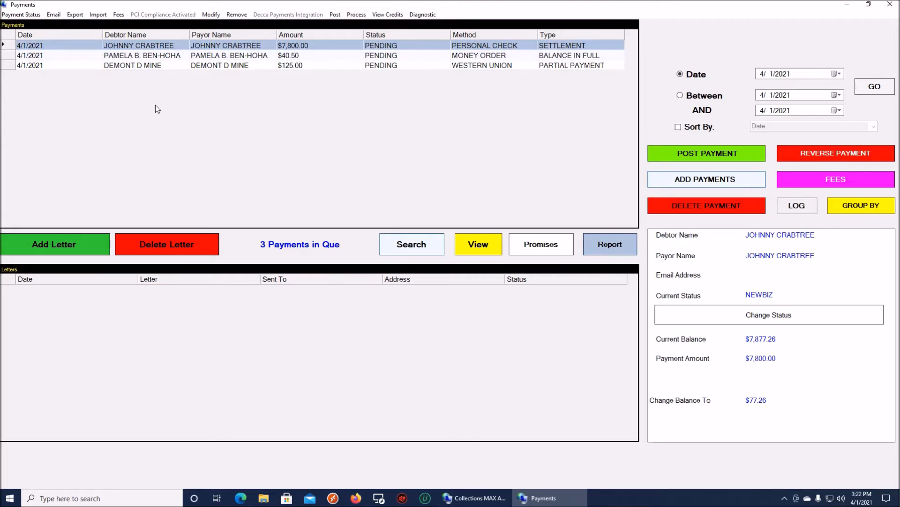
- Post the $7,800.00 settlement payment with the disbursement applied to principal and the account marked as closed
left_click(12, 56)
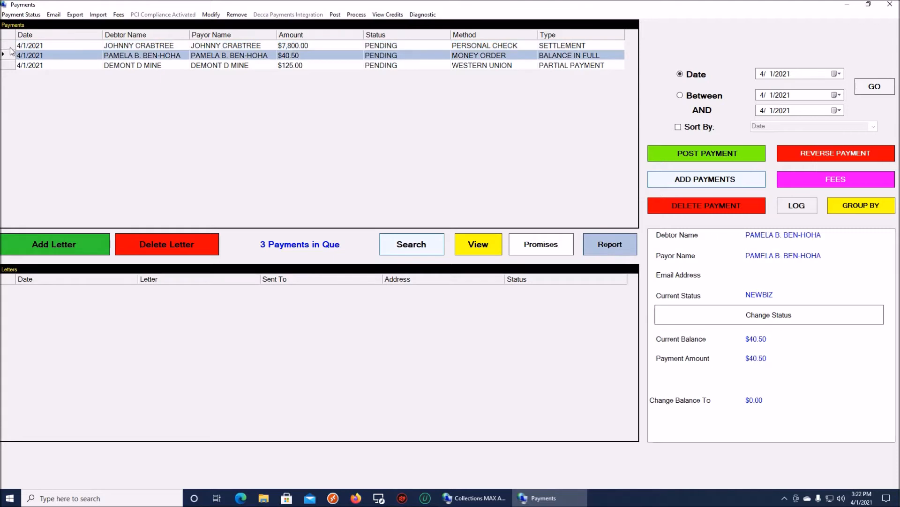
left_click(12, 47)
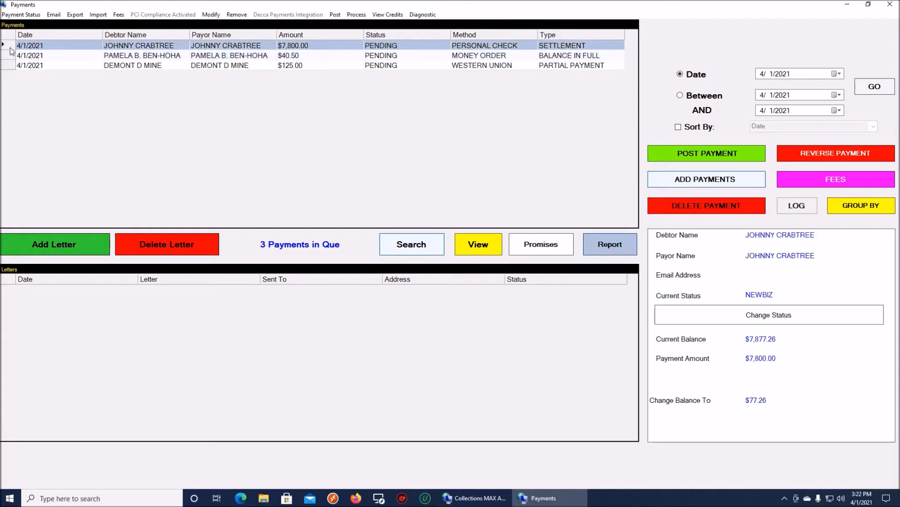
left_click(693, 153)
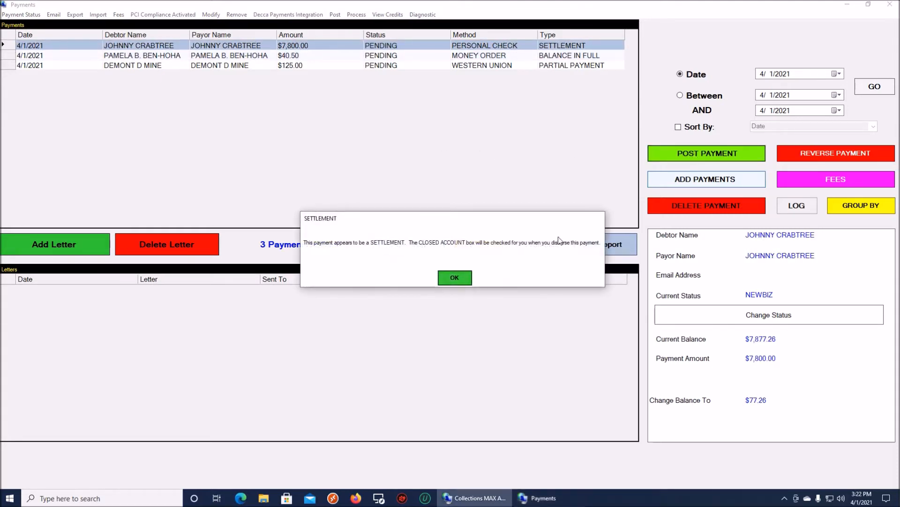
left_click(462, 279)
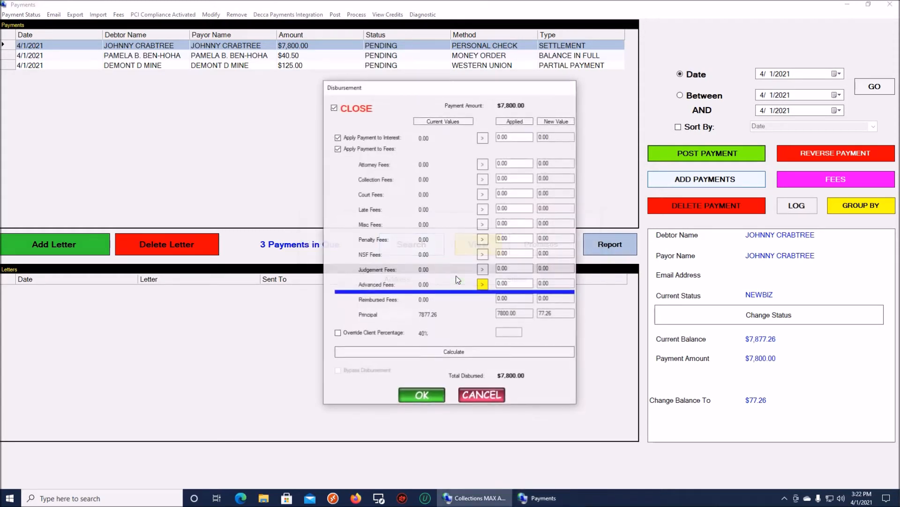
left_click(420, 396)
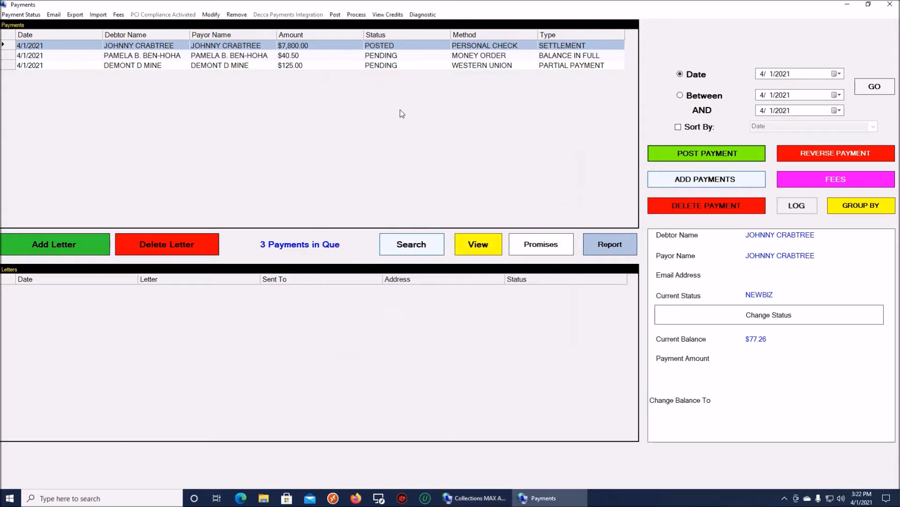
- Auto post the remaining payments in the 4/1/2021 batch, including those marked as pending
left_click(387, 49)
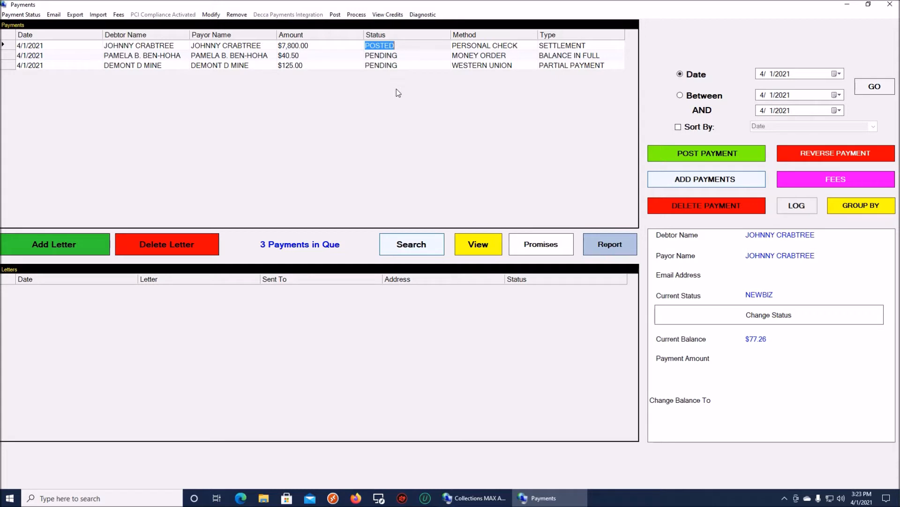
left_click(10, 47)
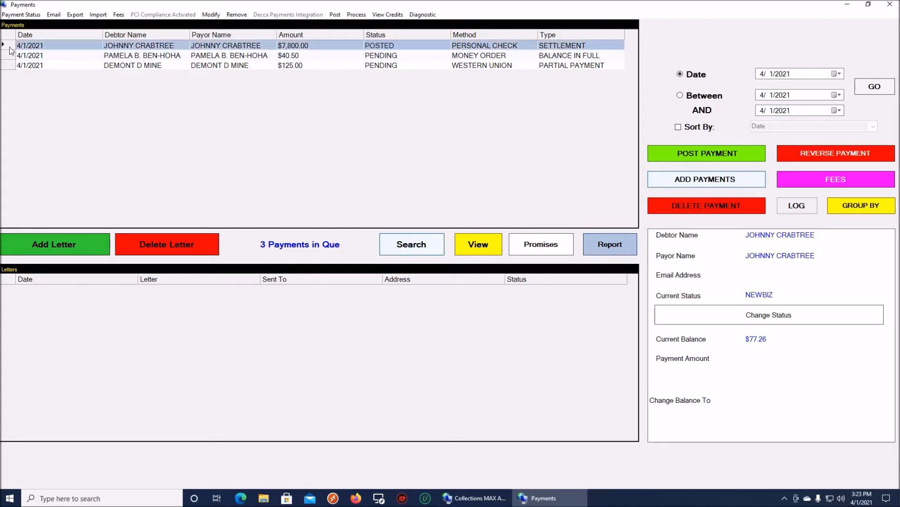
left_click(335, 16)
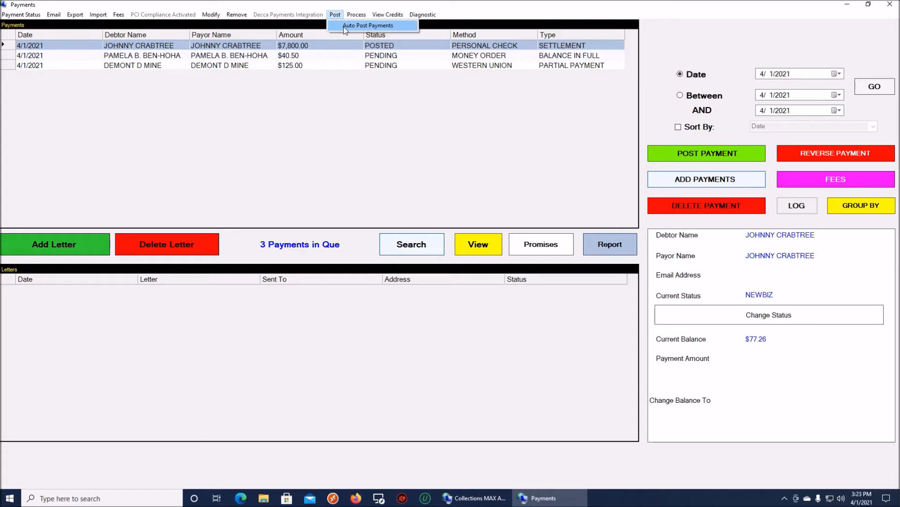
left_click(345, 27)
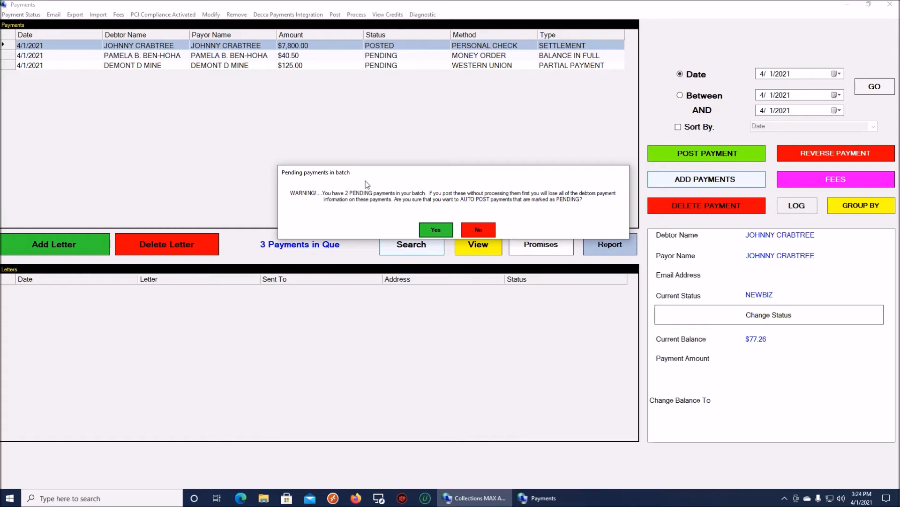
left_click(434, 231)
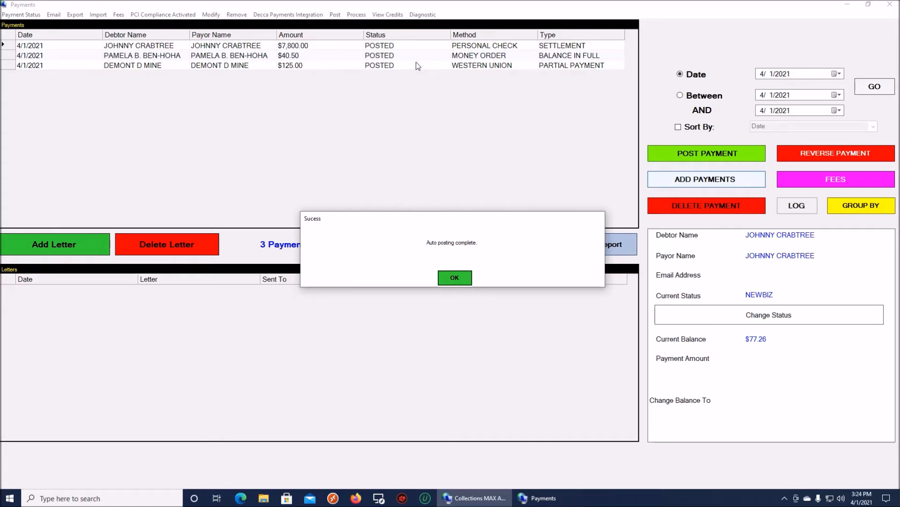
left_click(451, 277)
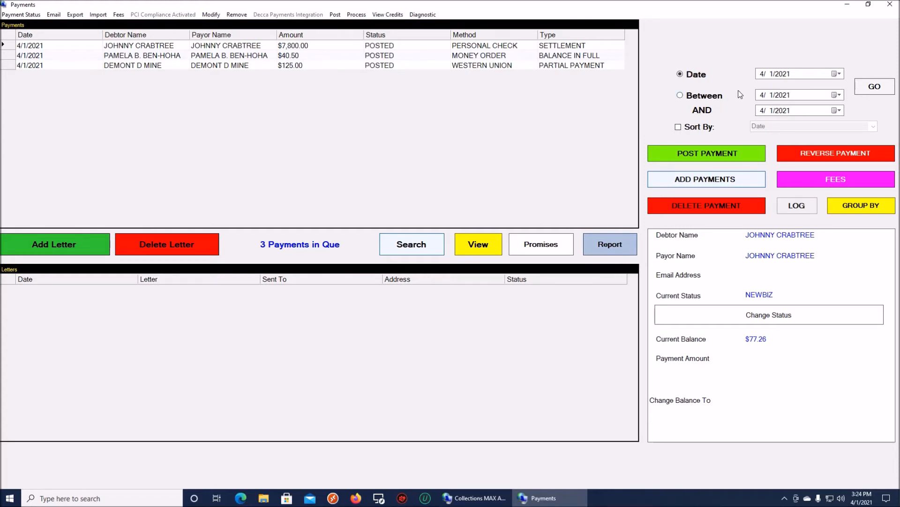
- List the payments dated between 3/1/2021 and 4/1/2021
left_click(681, 96)
left_click(838, 96)
left_click(760, 109)
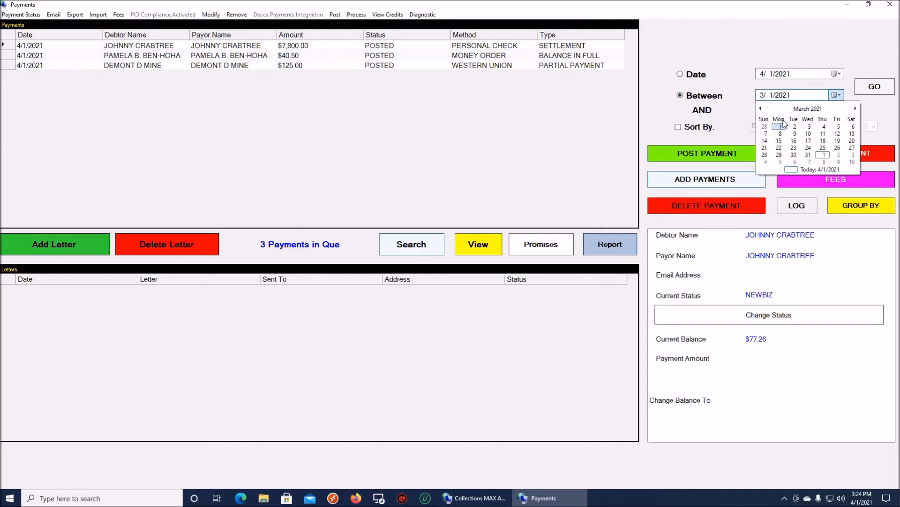
left_click(780, 127)
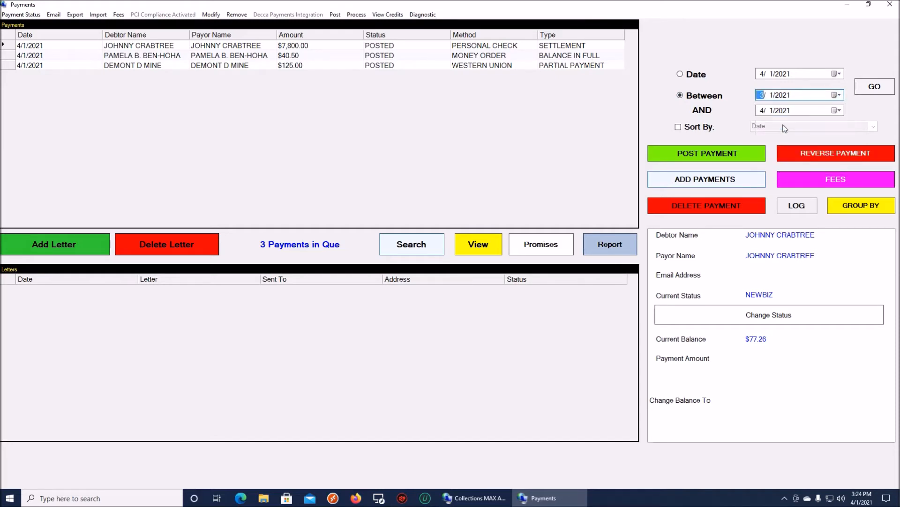
left_click(865, 89)
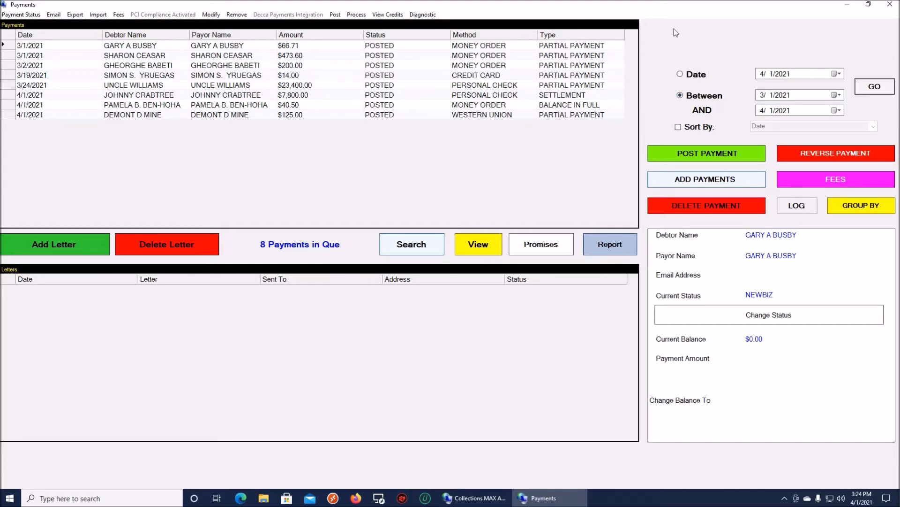
- In the collector credits, assign the $7,800.00 settlement's account and credit its payment to F.Collector, applying the changes to all of that debtor's payments
left_click(387, 15)
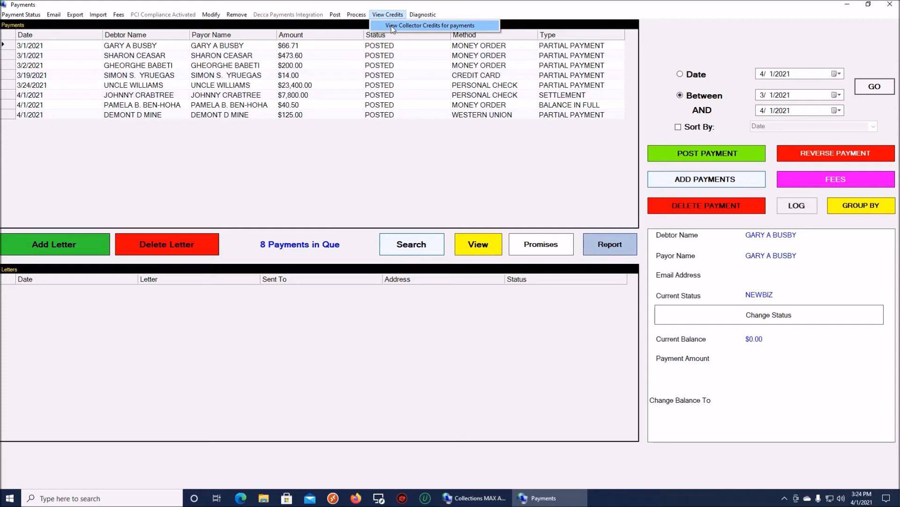
left_click(392, 26)
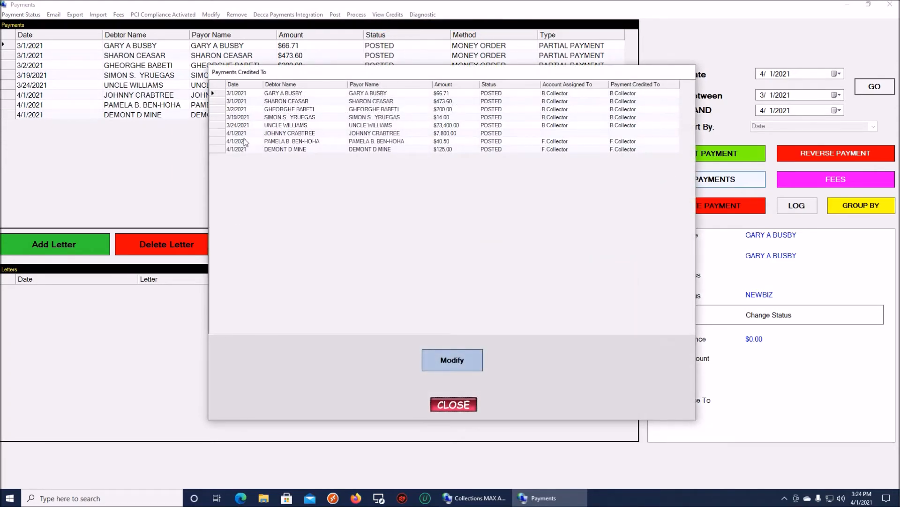
left_click(220, 133)
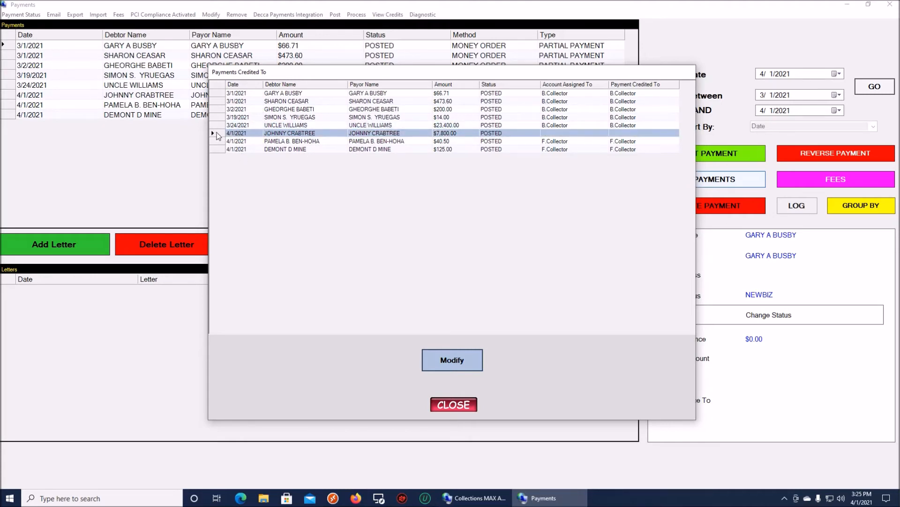
left_click(444, 361)
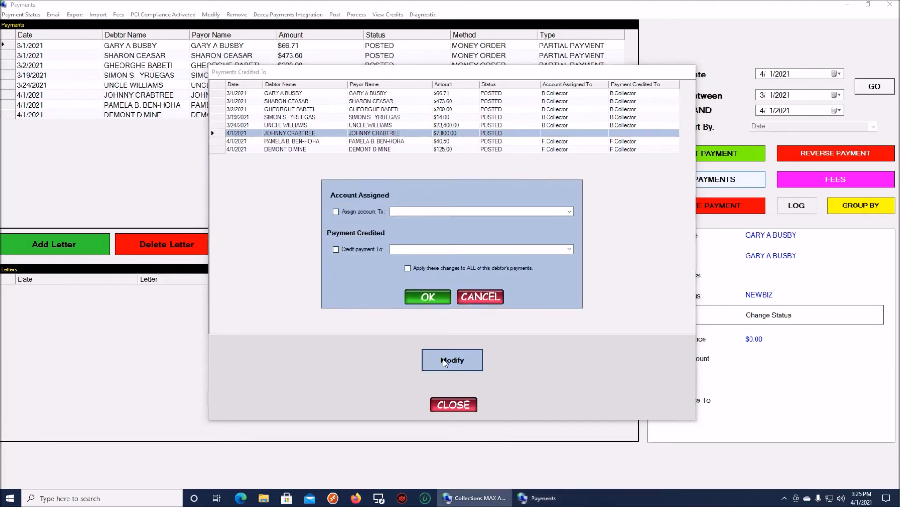
left_click(336, 211)
left_click(569, 212)
left_click(569, 212)
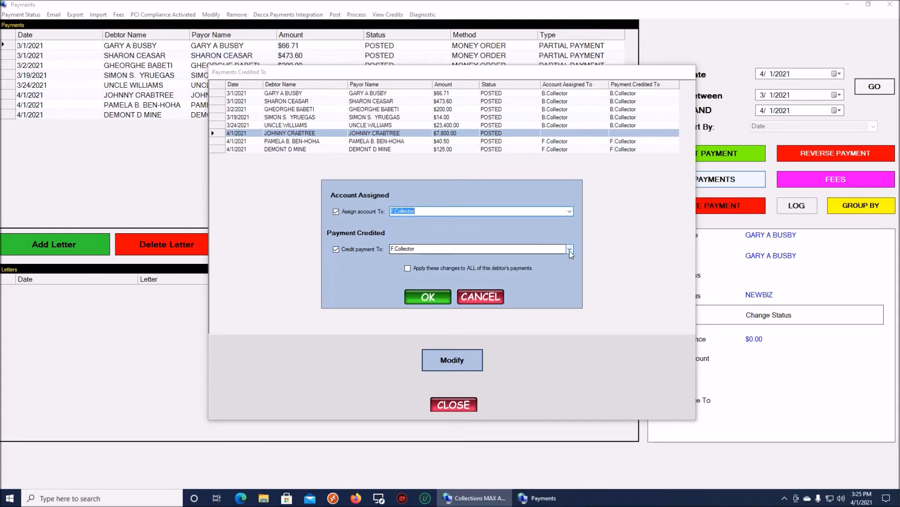
left_click(570, 250)
left_click(570, 249)
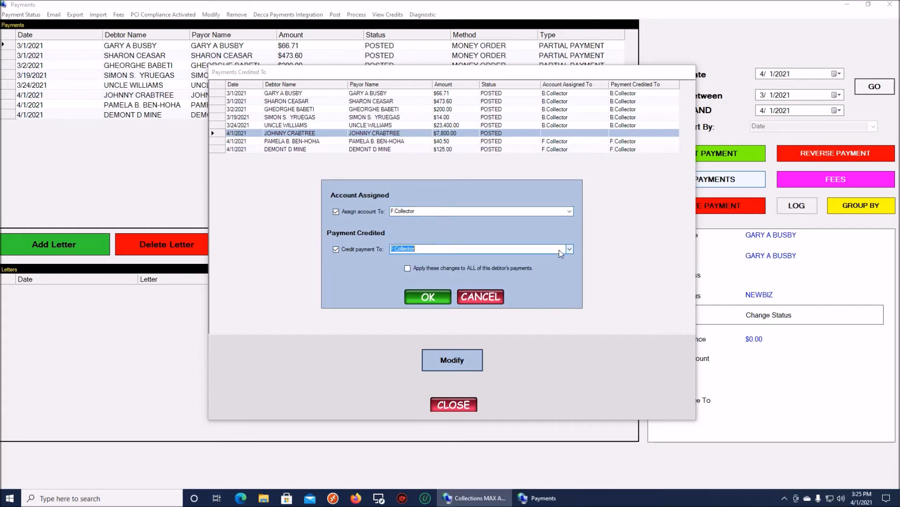
left_click(407, 268)
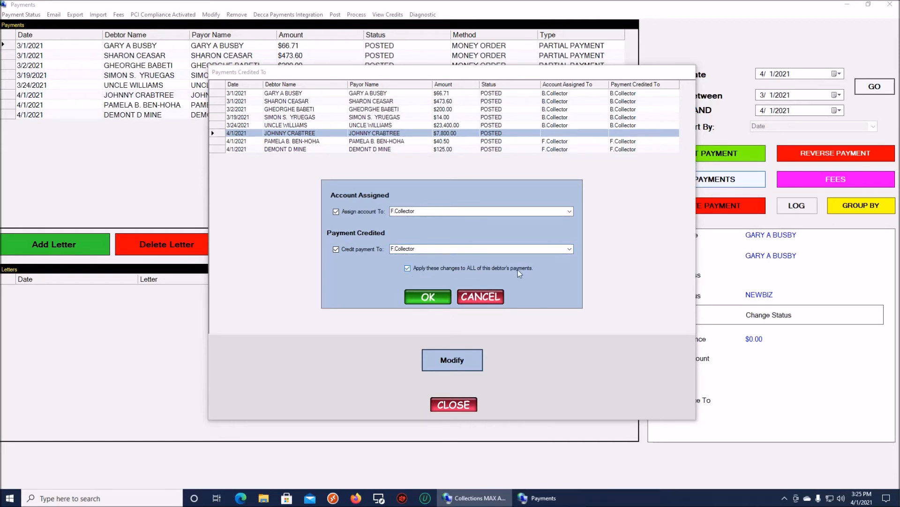
left_click(431, 296)
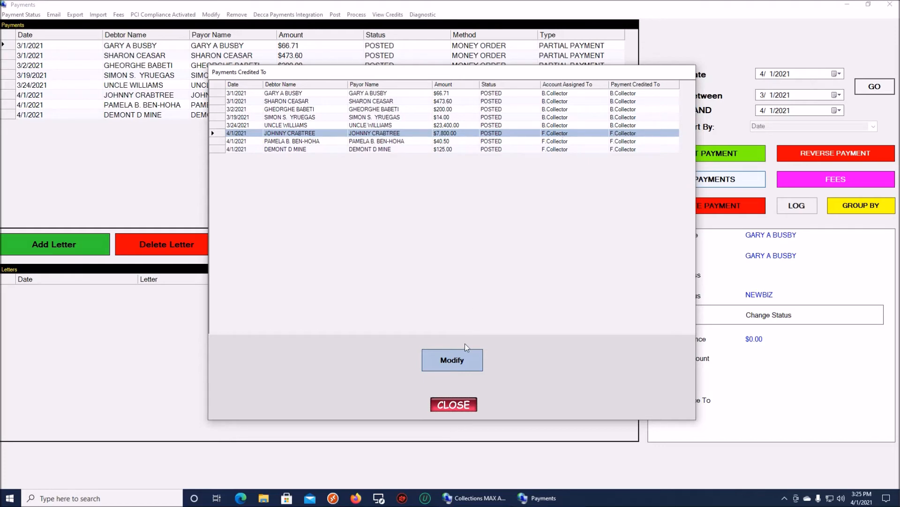
left_click(461, 404)
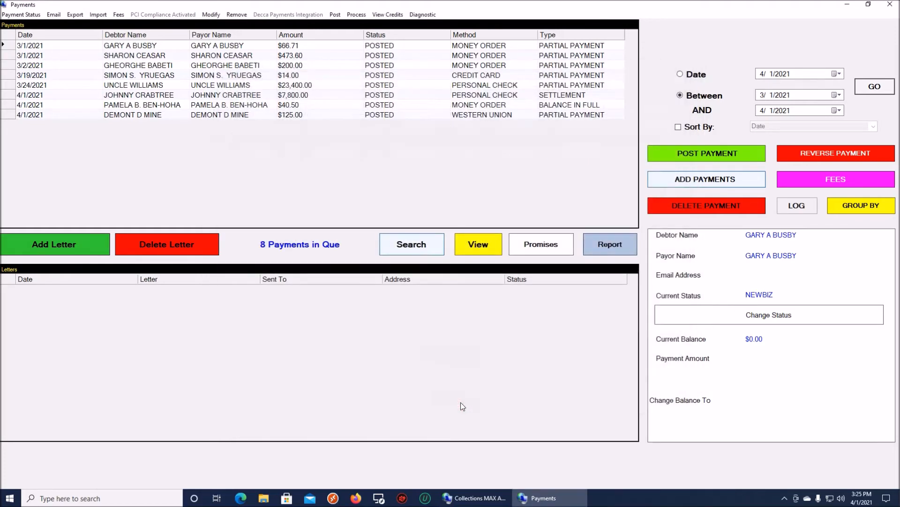
- Close the payments and bring up the report heading settings
left_click(891, 6)
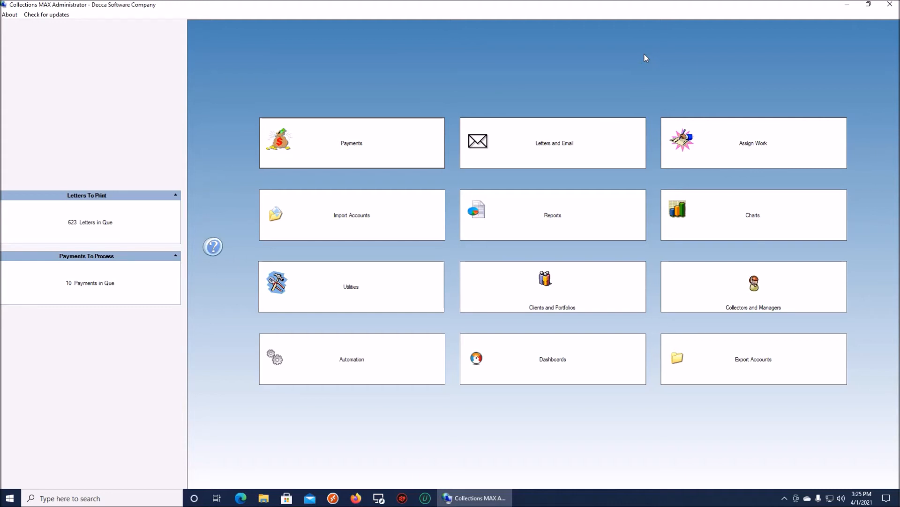
left_click(382, 293)
left_click(426, 232)
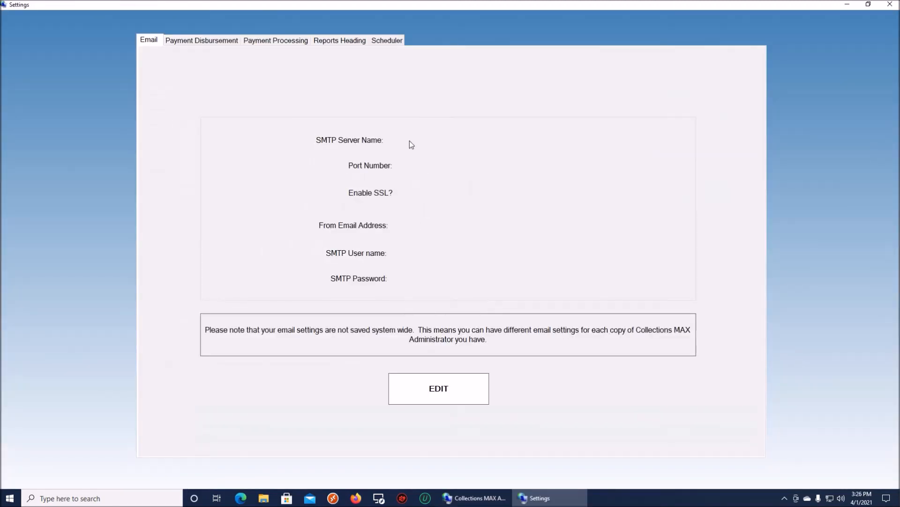
left_click(334, 43)
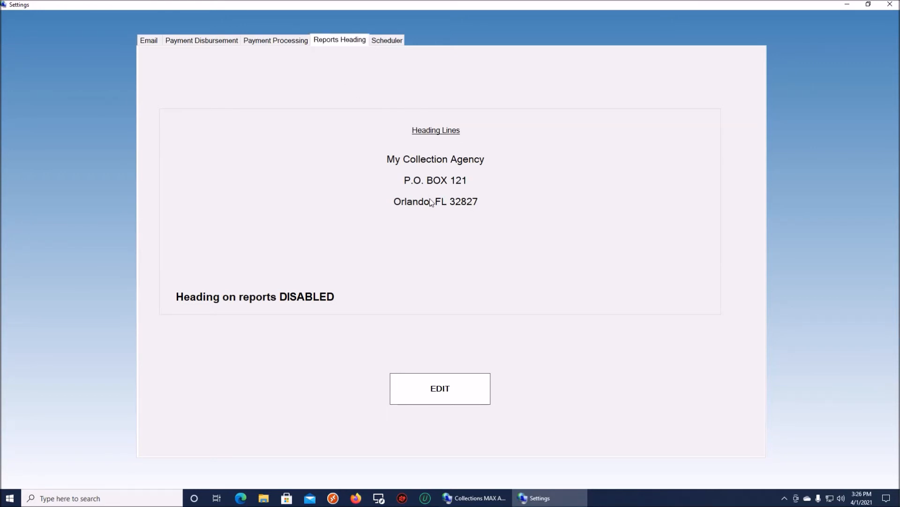
- Set the font of the first report heading line to size 10, in the regular style of Microsoft Sans Serif
left_click(424, 383)
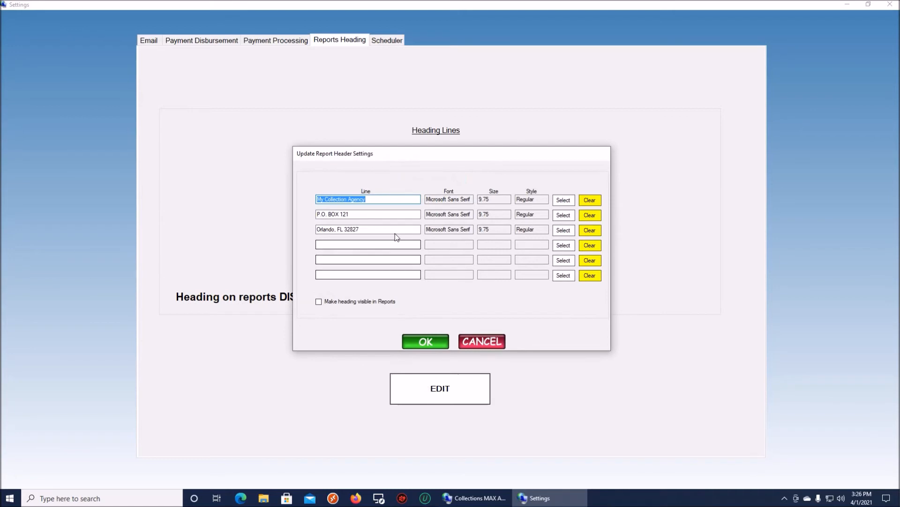
left_click(371, 200)
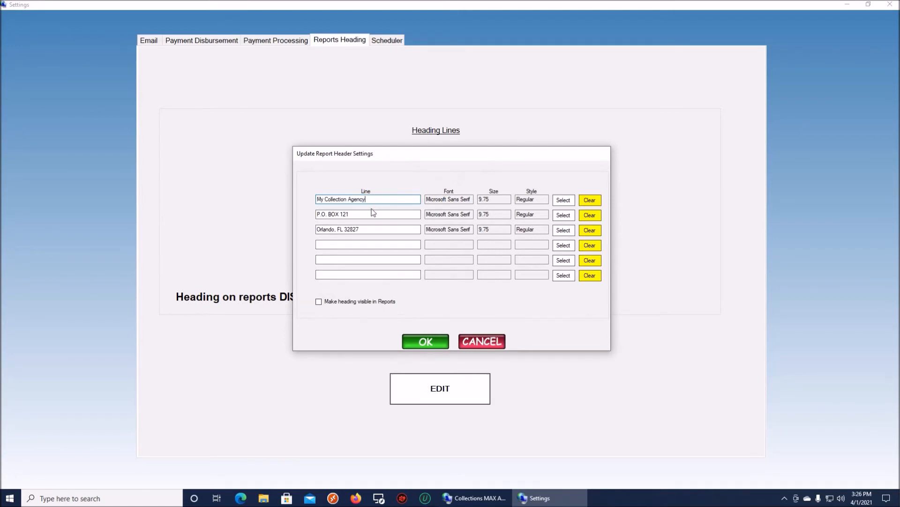
left_click(565, 201)
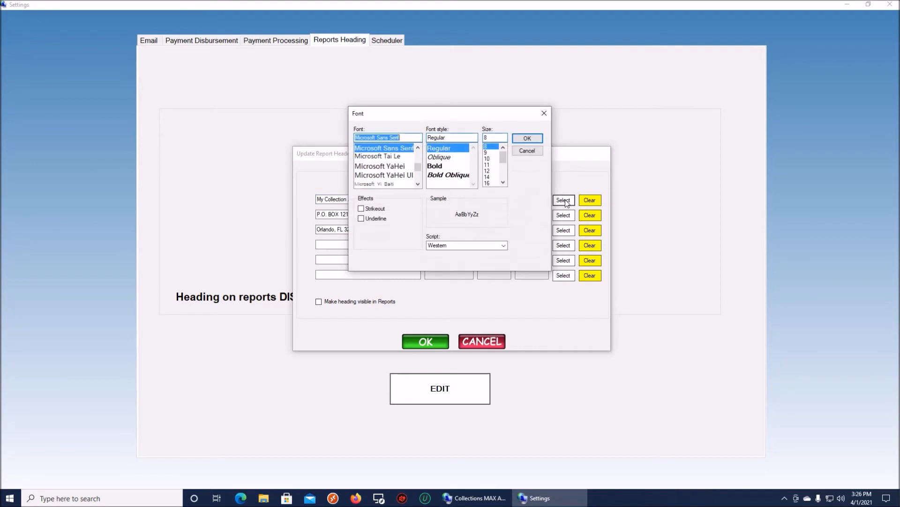
left_click(487, 160)
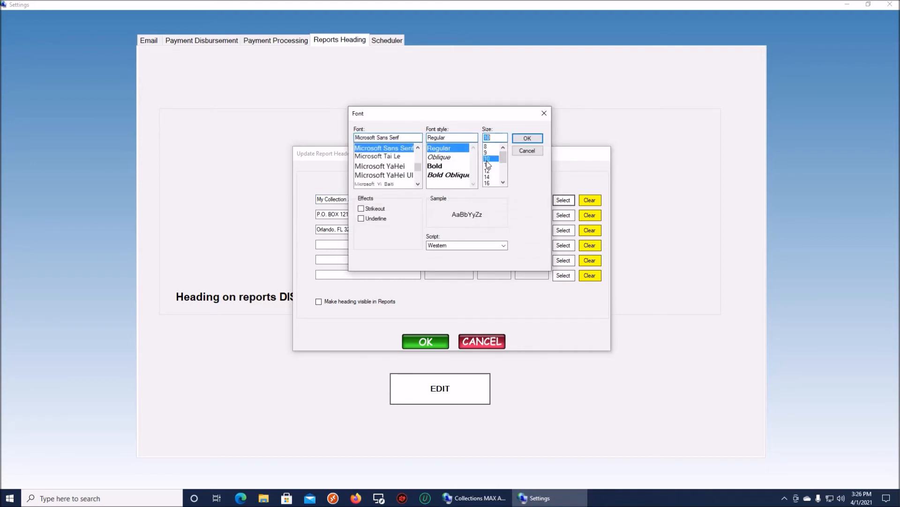
left_click(518, 141)
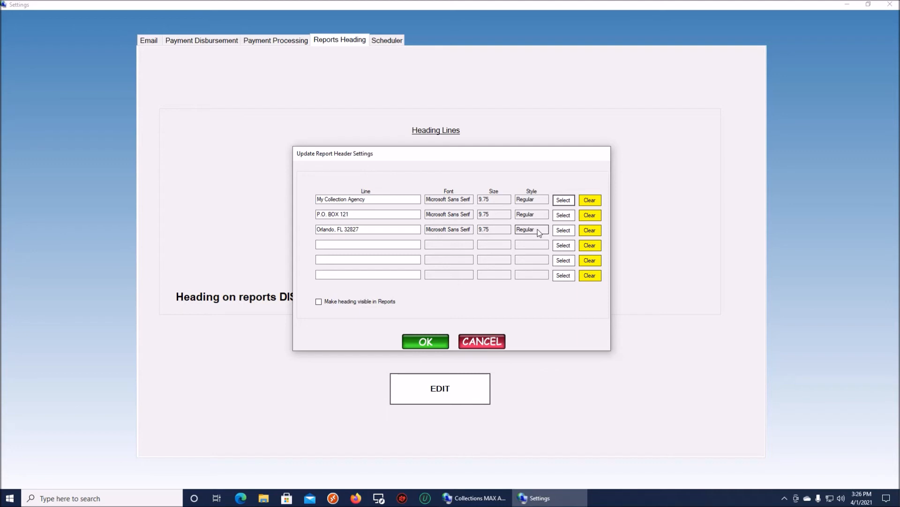
- Make the heading visible in reports, save the header settings and close the settings
left_click(319, 302)
left_click(423, 343)
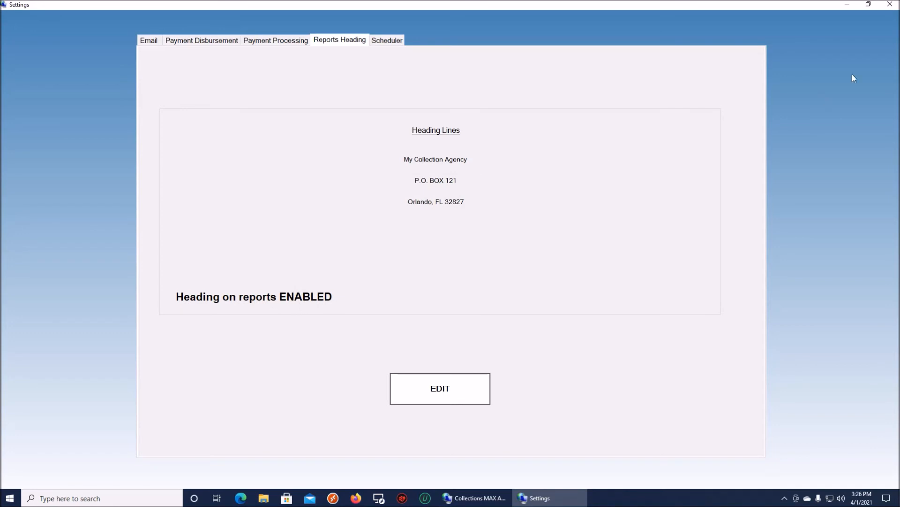
left_click(890, 4)
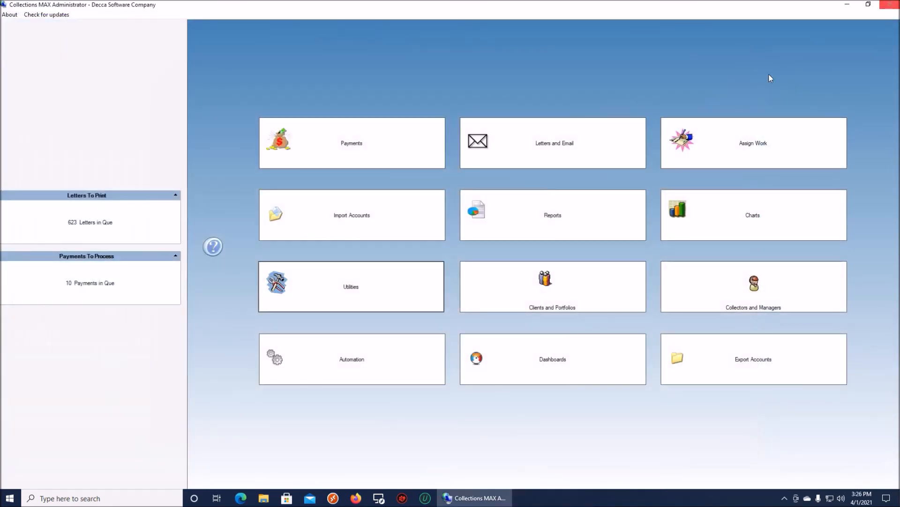
- Open the reports and start the client report "Posted Remittance between dates"
left_click(582, 210)
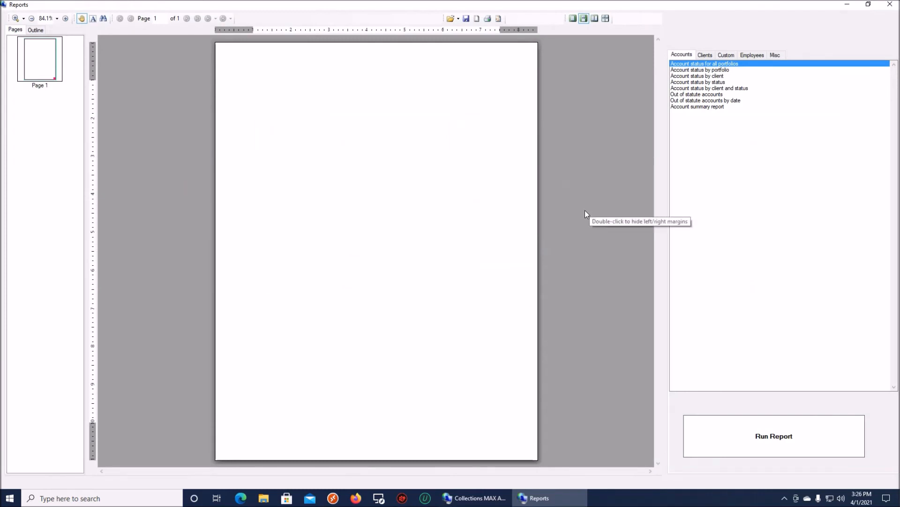
left_click(703, 56)
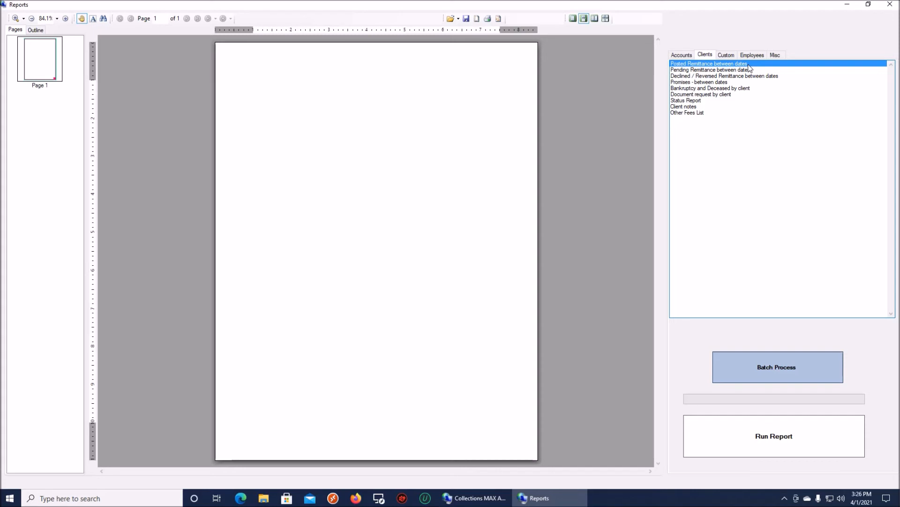
left_click(679, 71)
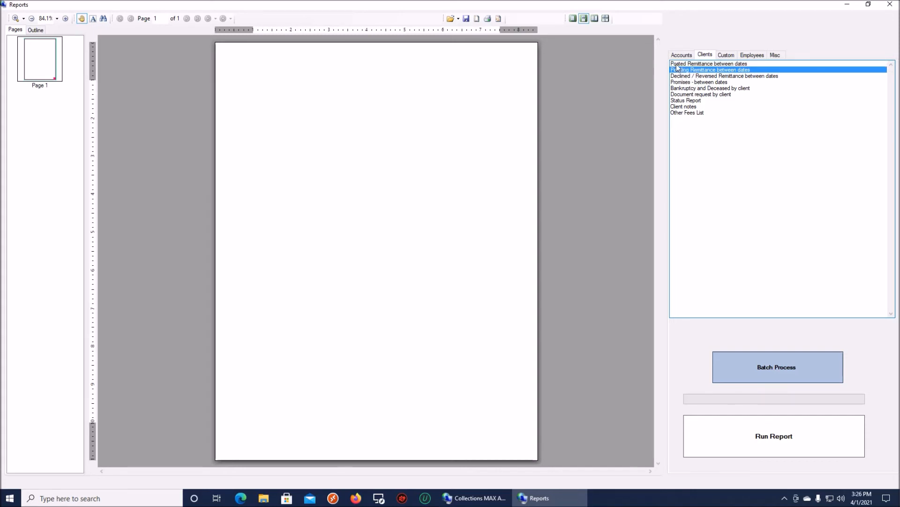
left_click(676, 64)
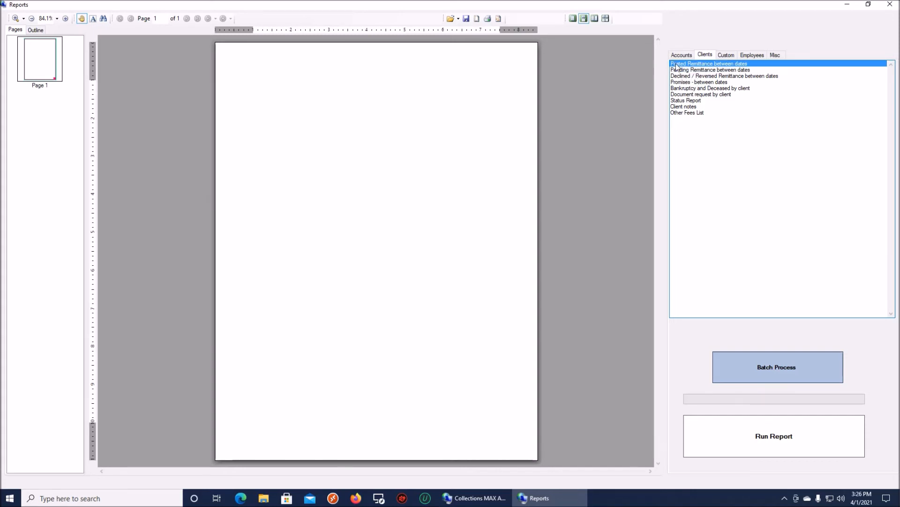
left_click(737, 433)
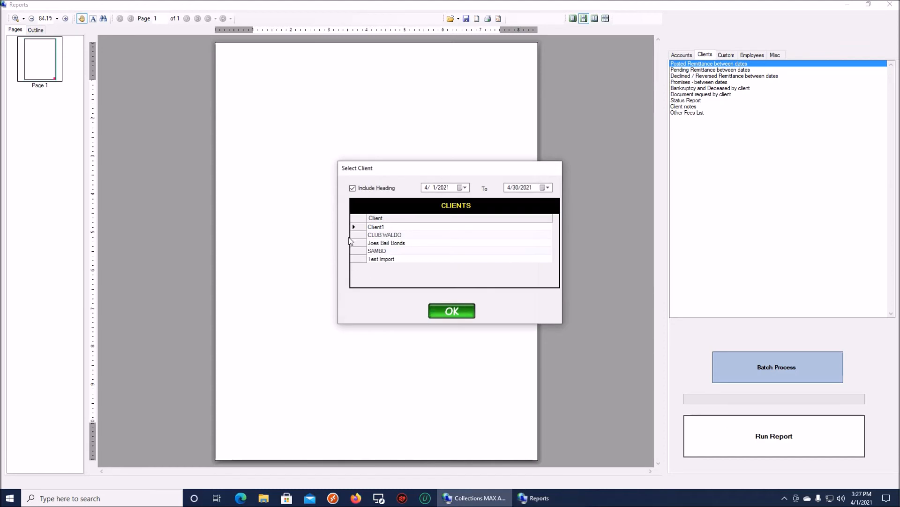
- Run the posted remittance report for Client1 from 3/1/2021 to 4/30/2021 with the heading included
left_click(361, 229)
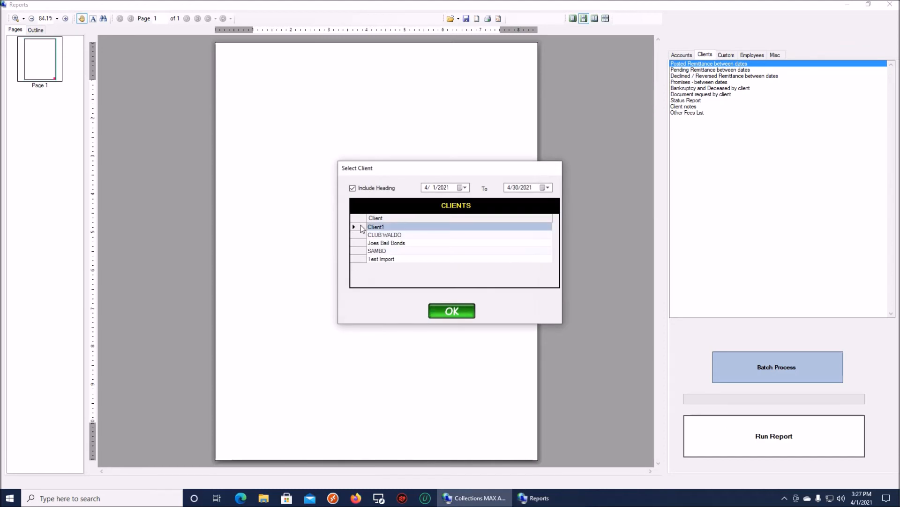
left_click(464, 188)
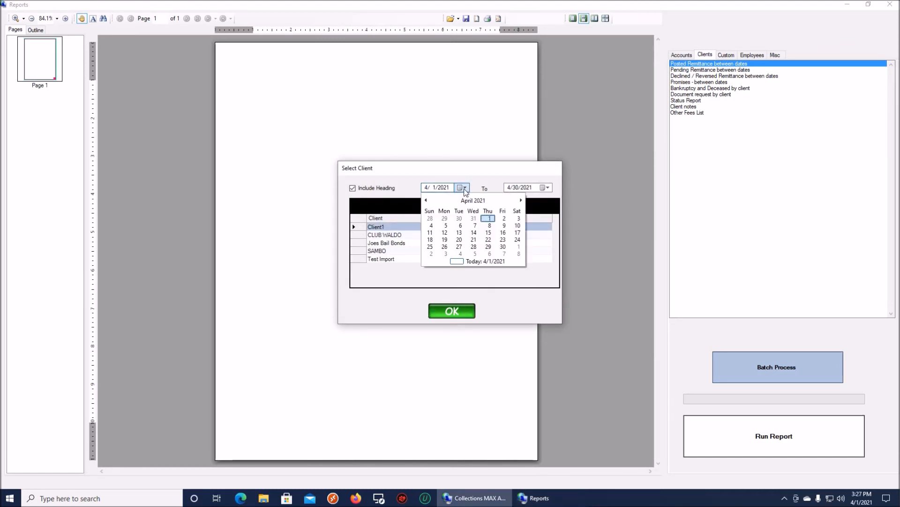
left_click(427, 201)
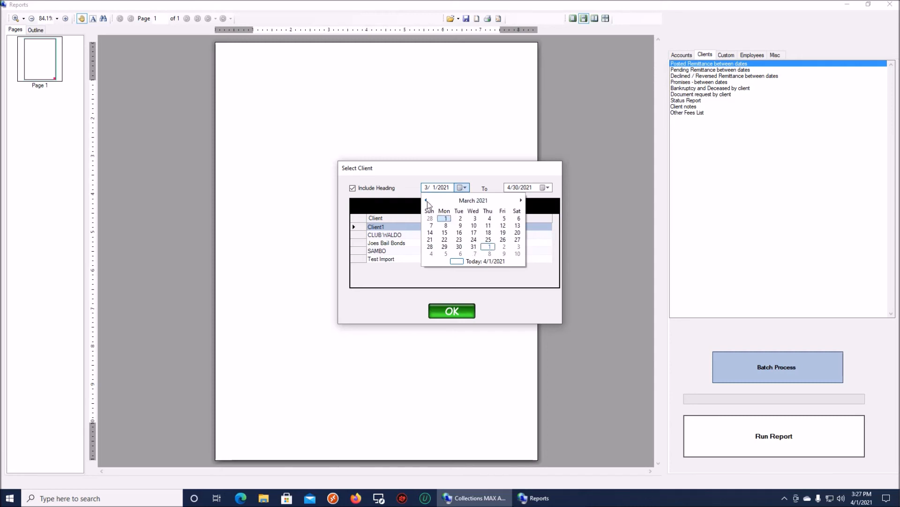
left_click(445, 218)
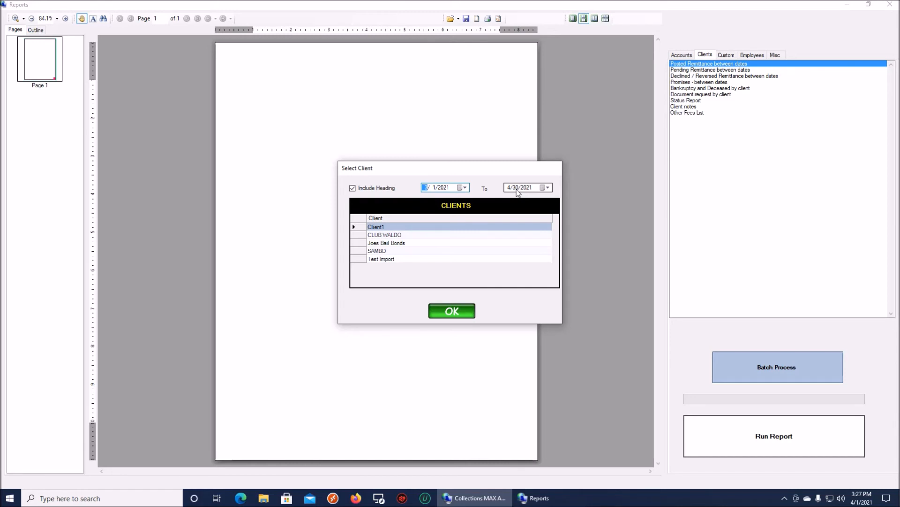
left_click(450, 312)
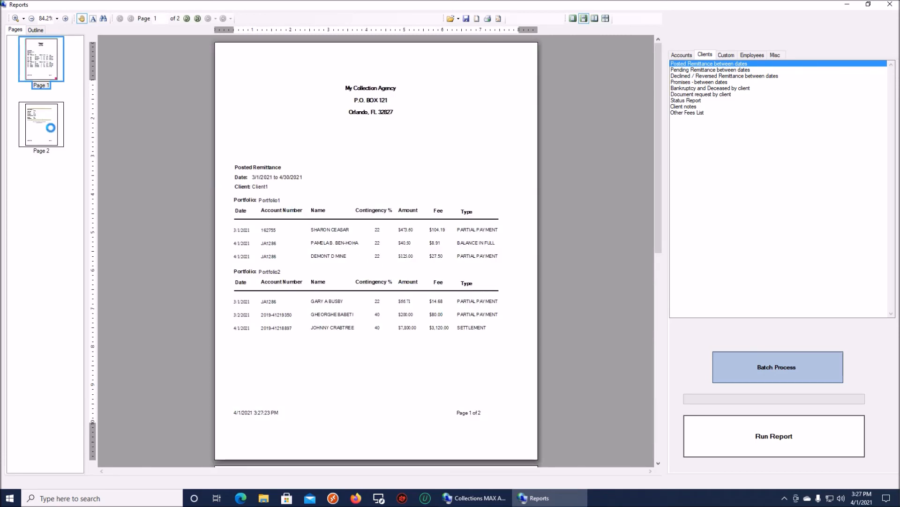
- Review both pages of the posted remittance report at 100% zoom, including the payment list and the totals
left_click(51, 128)
left_click(46, 61)
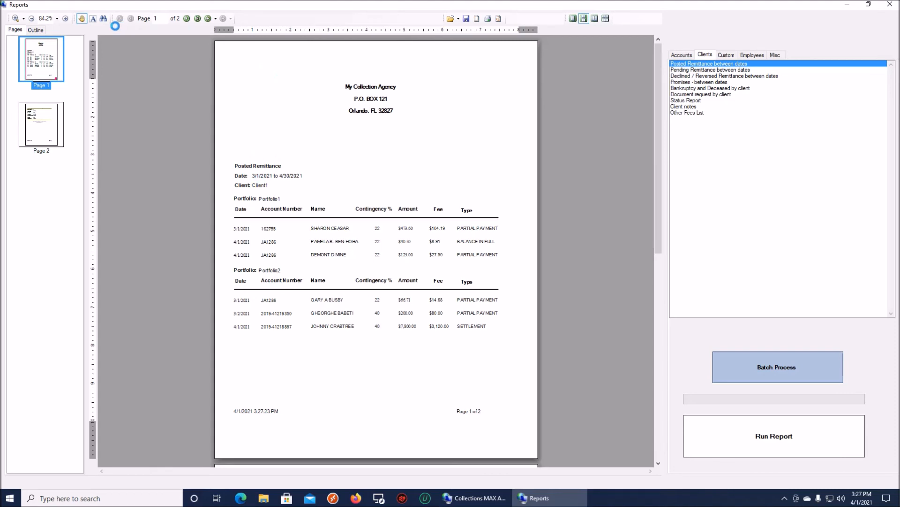
left_click(64, 18)
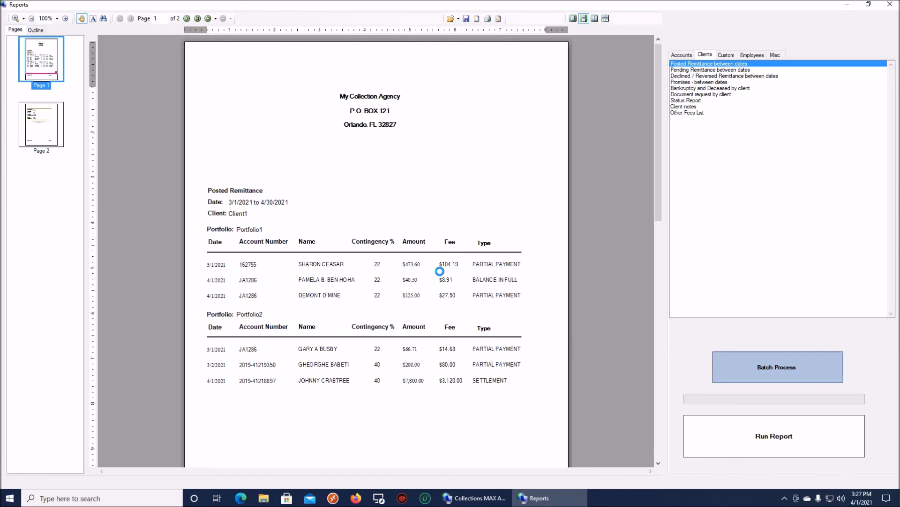
left_click(49, 126)
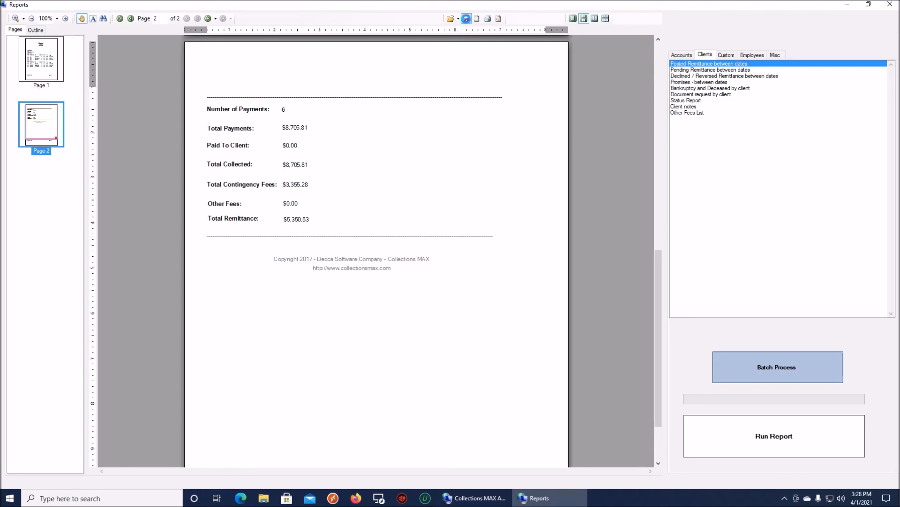
- Try to save the remittance report as an Adobe PDF file on the Desktop
left_click(466, 18)
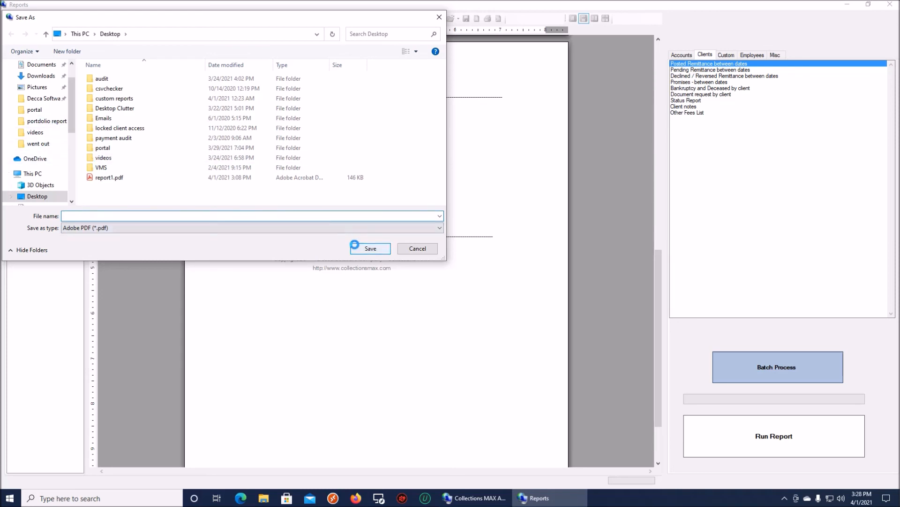
left_click(407, 248)
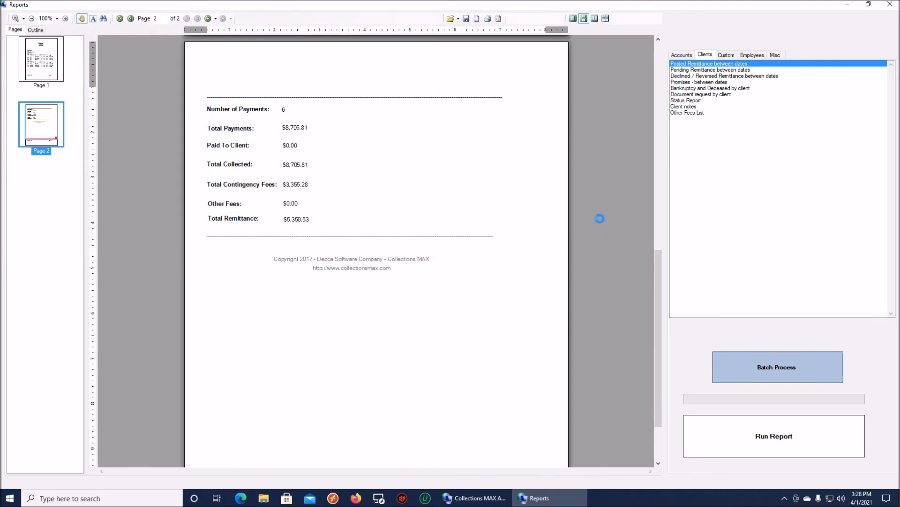
- Start a client batch process and exclude every report type except Posted Remittance
left_click(771, 366)
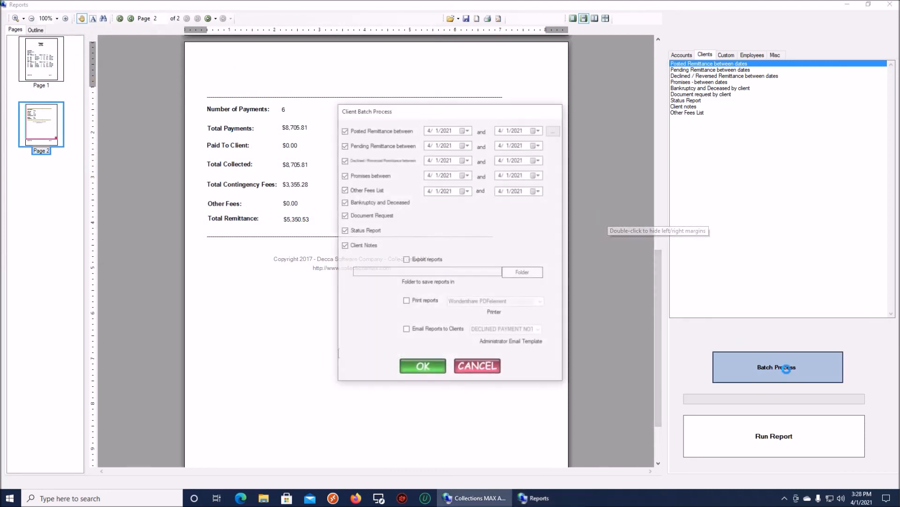
left_click(344, 145)
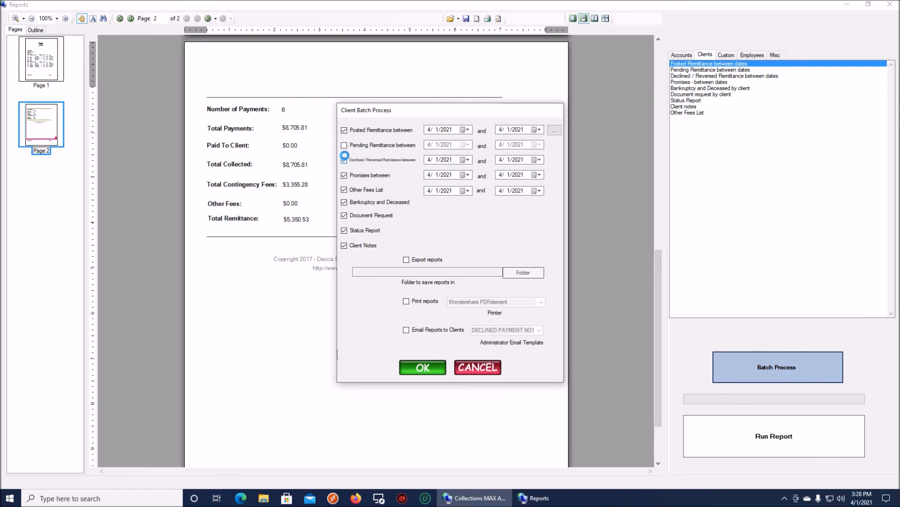
left_click(344, 160)
left_click(345, 175)
left_click(345, 190)
left_click(344, 202)
left_click(344, 215)
left_click(345, 230)
left_click(343, 244)
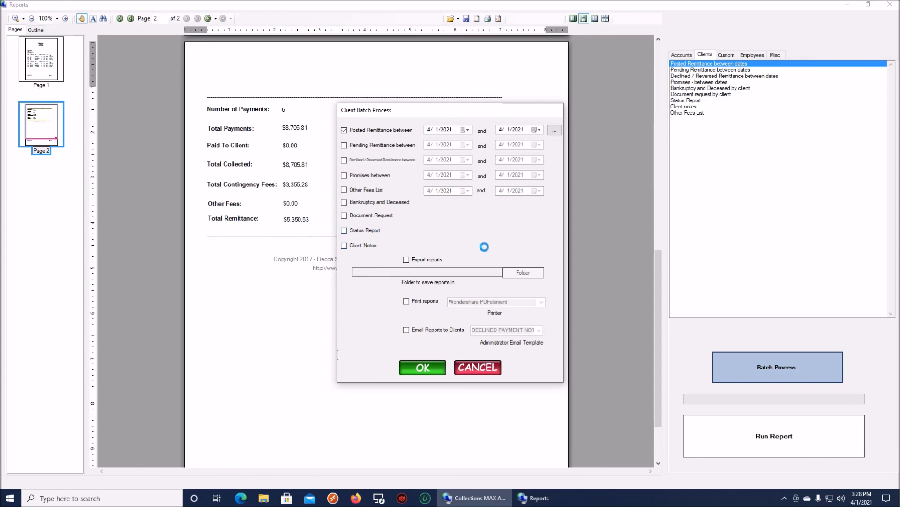
- Set the start date of the batch's Posted Remittance report to 3/1/2021
left_click(463, 129)
left_click(467, 129)
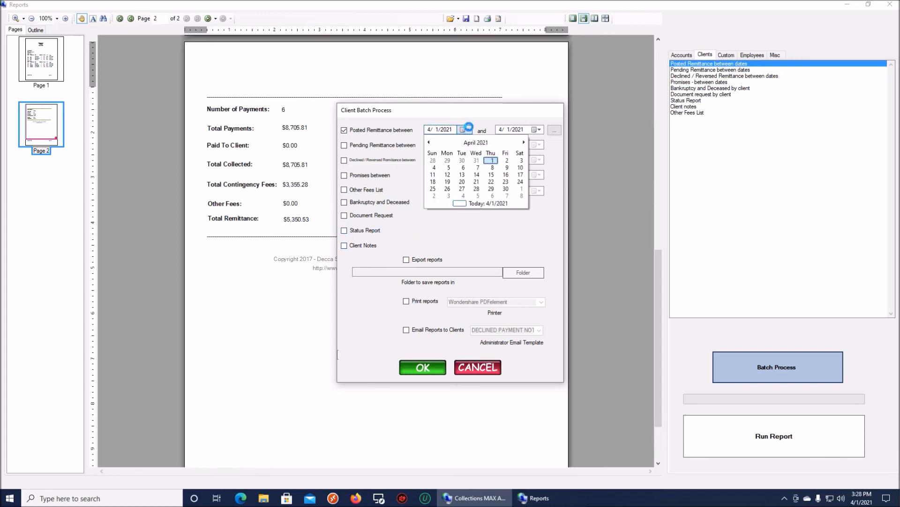
left_click(428, 142)
left_click(448, 161)
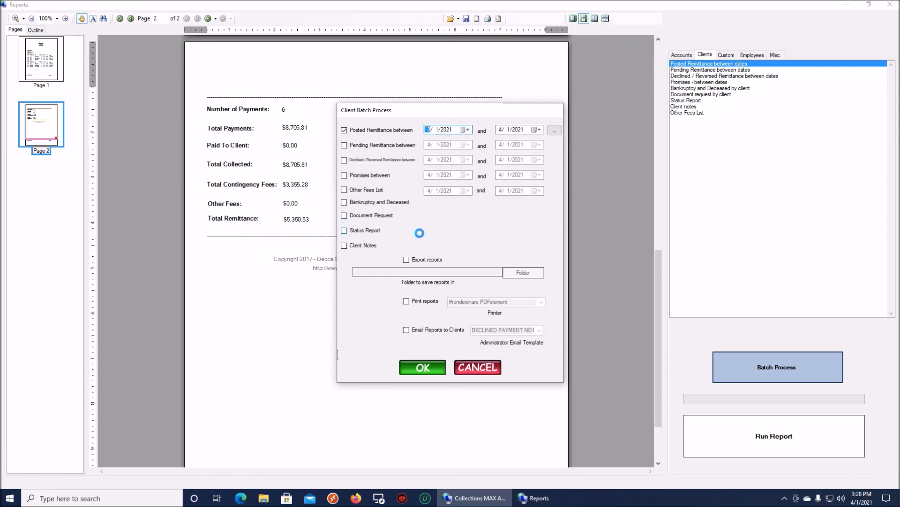
- Enable exporting of the batch reports, look for a folder to save them in, and cancel the batch process
left_click(406, 259)
left_click(520, 271)
left_click(500, 333)
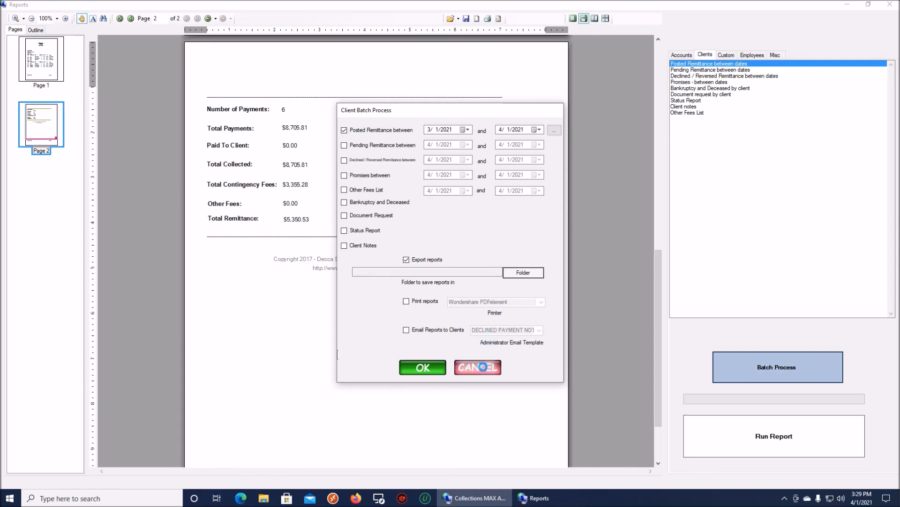
left_click(482, 367)
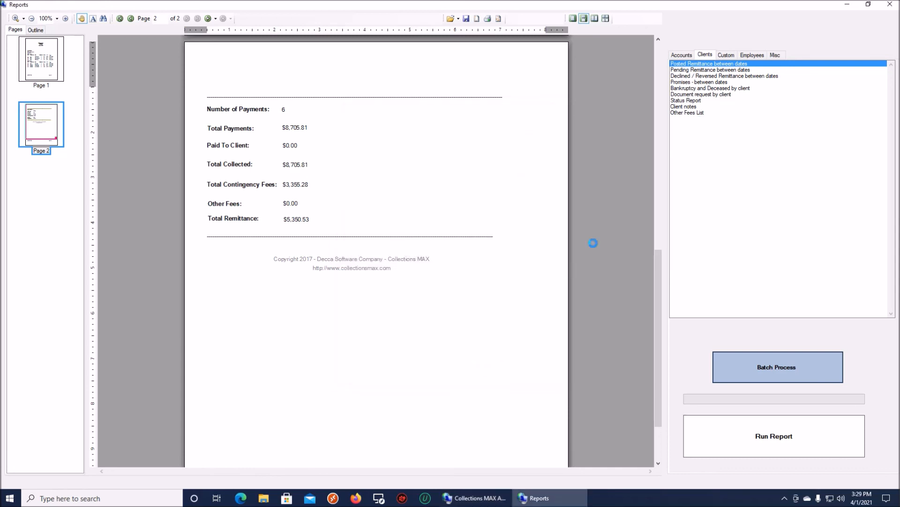
- Close the reports and exit Collections MAX Administrator
left_click(888, 6)
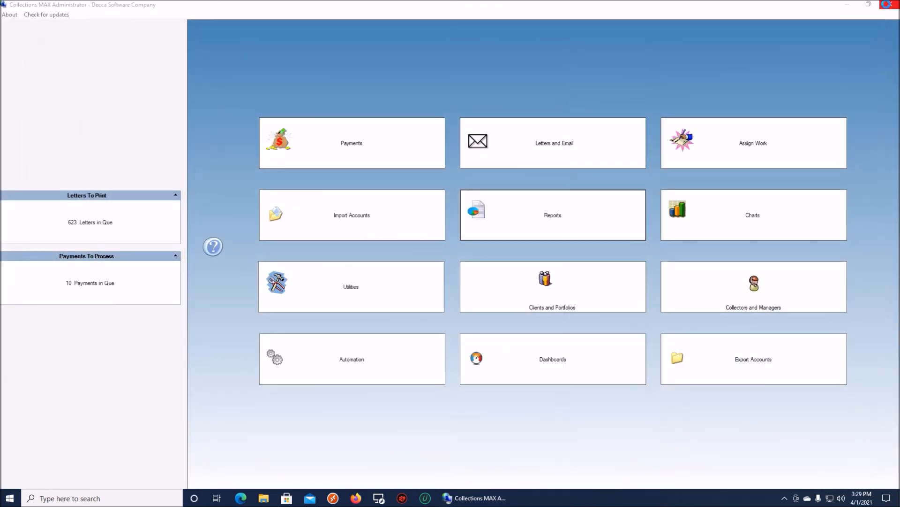
left_click(888, 5)
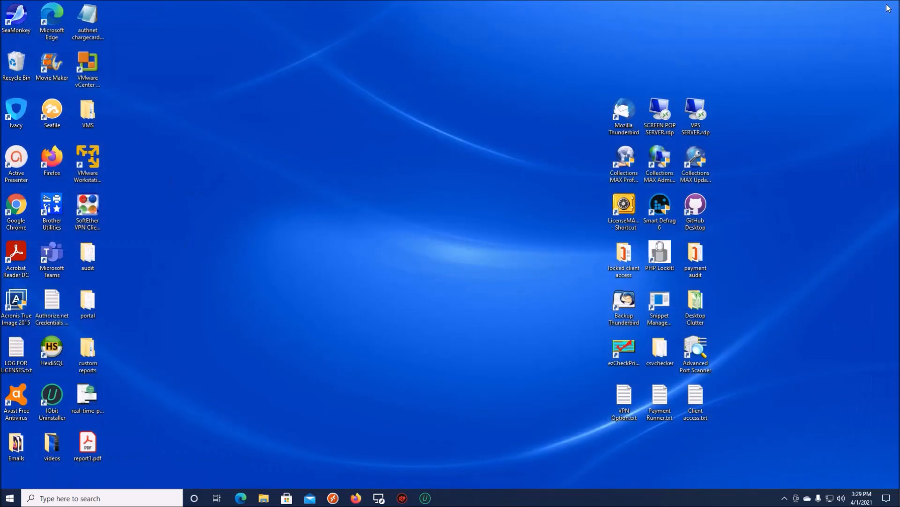